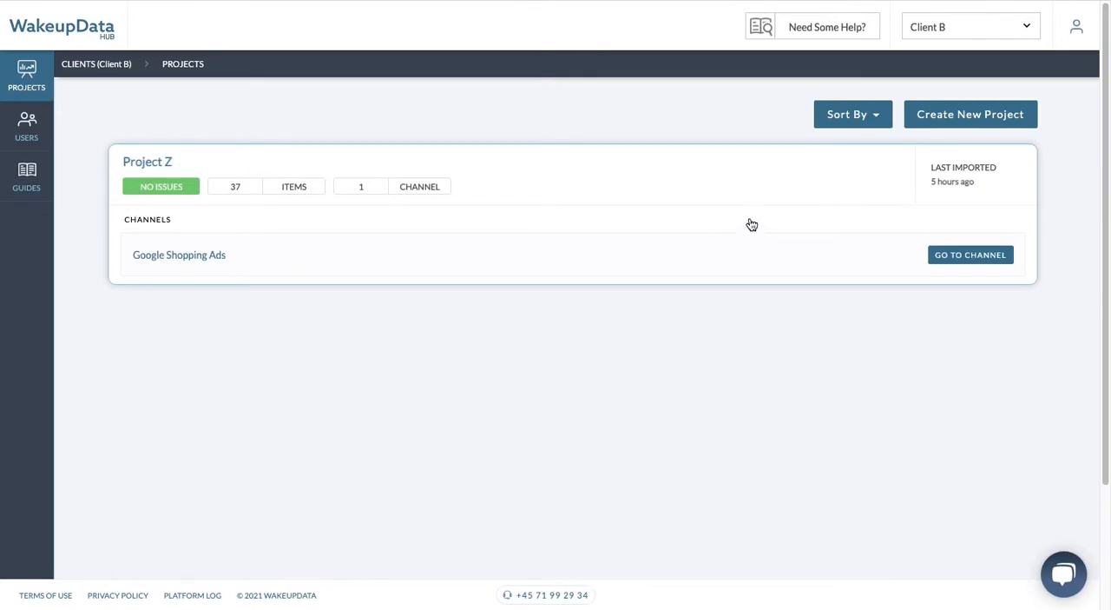
Step: Create a new project that uses "Feed on url" as its product feed data source
{"action": "left_click", "coordinate": [968, 127]}
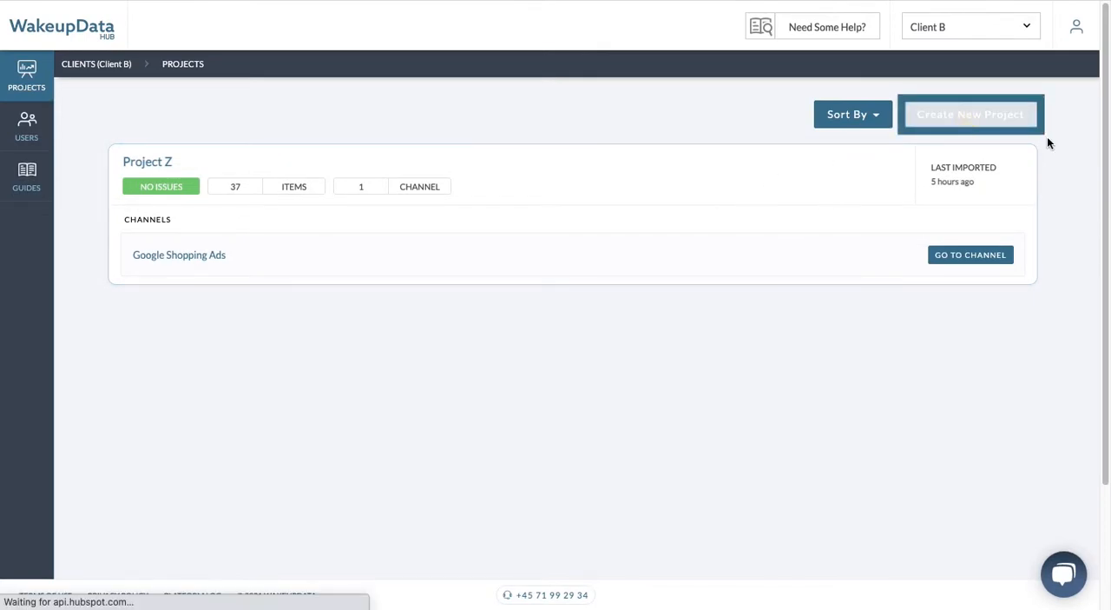
{"action": "scroll", "coordinate": [364, 193], "scroll_direction": "down", "scroll_amount": 1}
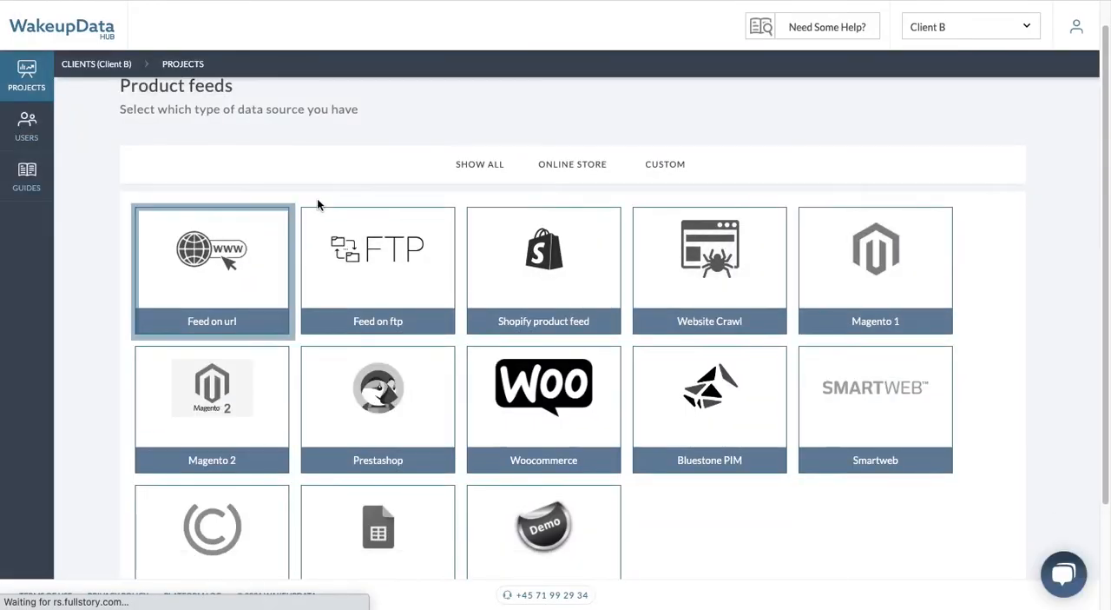
{"action": "left_click", "coordinate": [200, 260]}
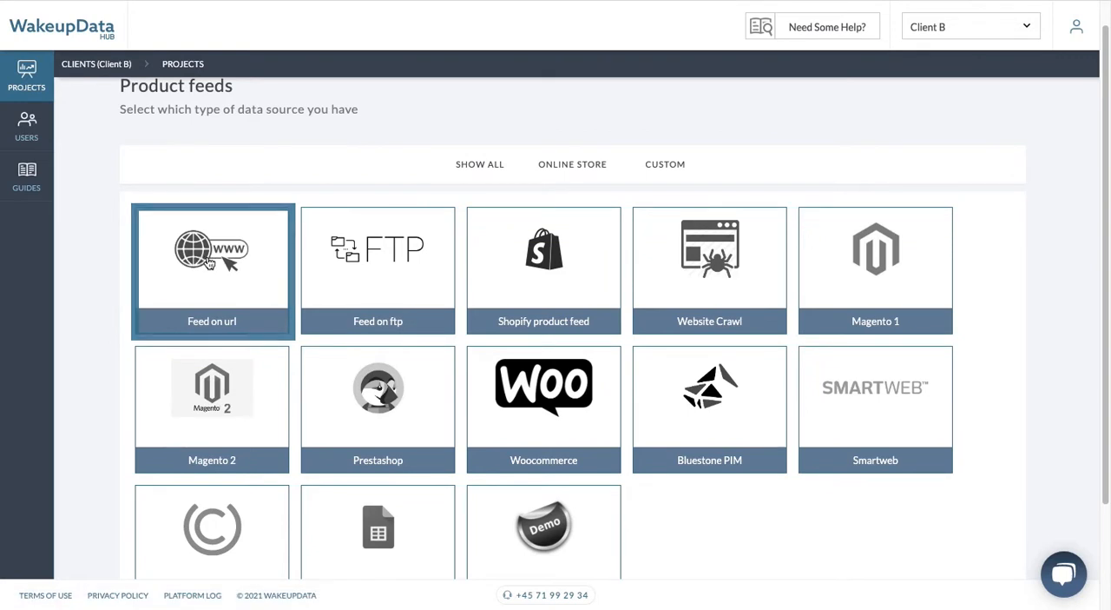
{"action": "left_click", "coordinate": [677, 209]}
{"action": "type", "text": "http://hub.wakeupdata.com/testfeed.xml"}
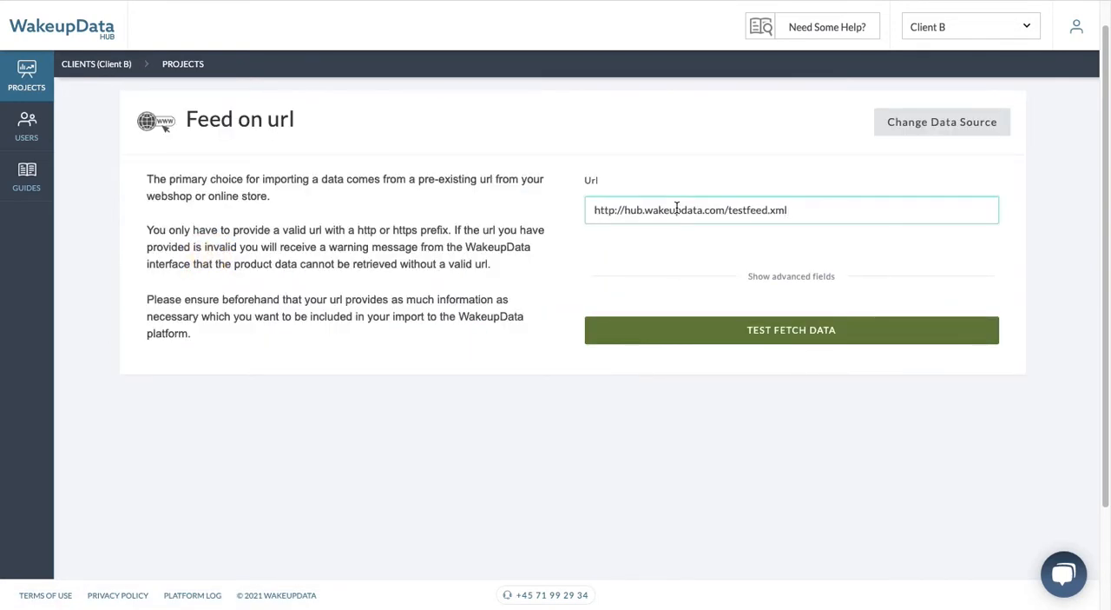
{"action": "key", "text": "Tab"}
{"action": "left_click", "coordinate": [772, 344]}
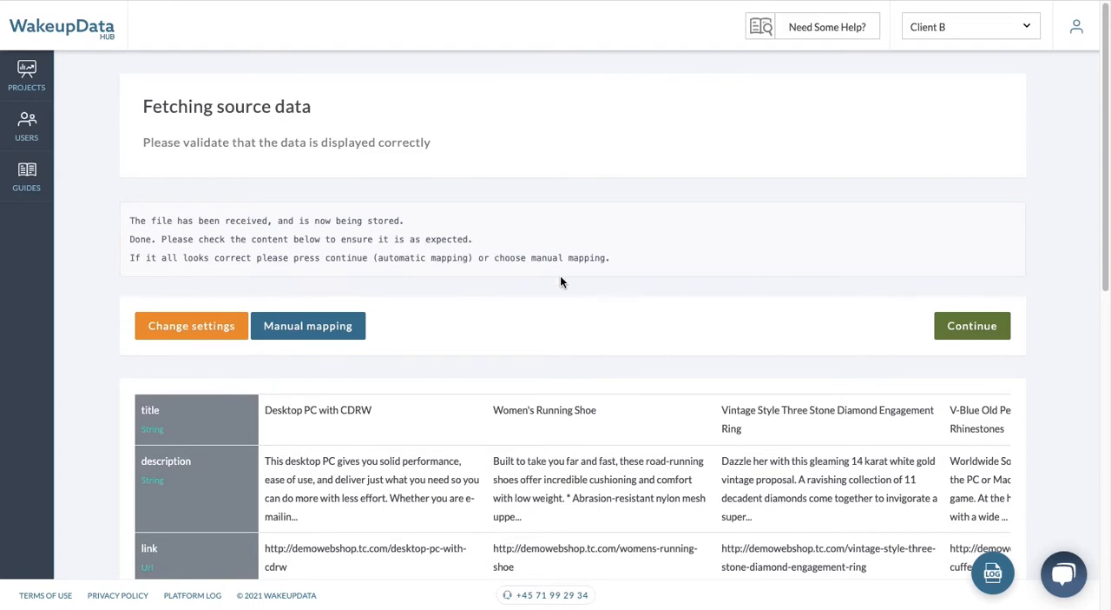
Step: Review the fetched product fields and sample values to check that the source data is displayed correctly
{"action": "scroll", "coordinate": [561, 276], "scroll_direction": "down", "scroll_amount": 7}
{"action": "scroll", "coordinate": [560, 276], "scroll_direction": "up", "scroll_amount": 7}
{"action": "scroll", "coordinate": [560, 276], "scroll_direction": "down", "scroll_amount": 1}
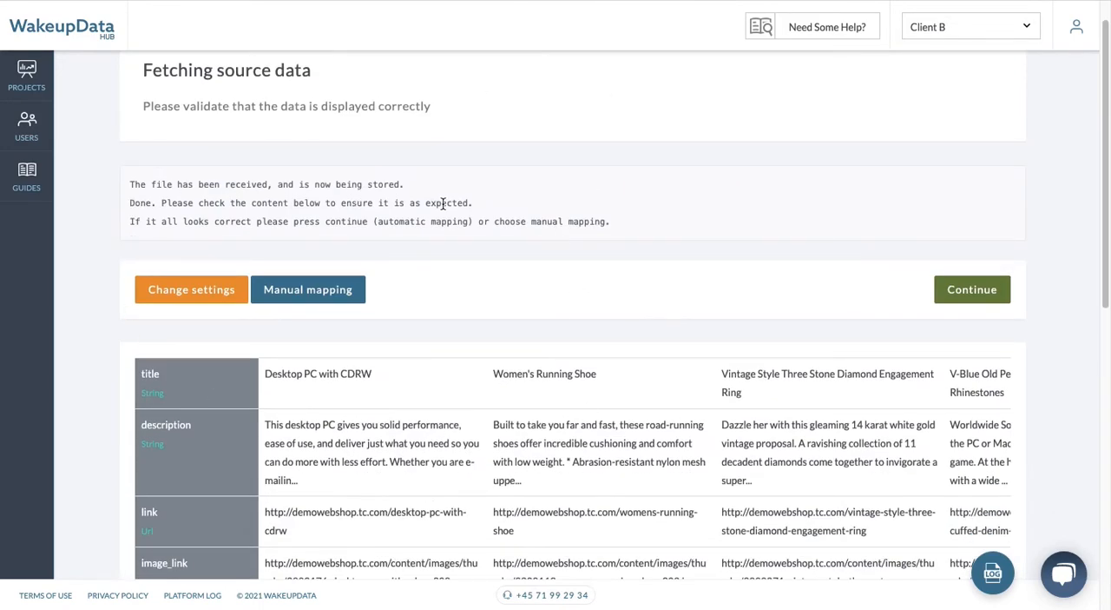
{"action": "scroll", "coordinate": [507, 208], "scroll_direction": "down", "scroll_amount": 12}
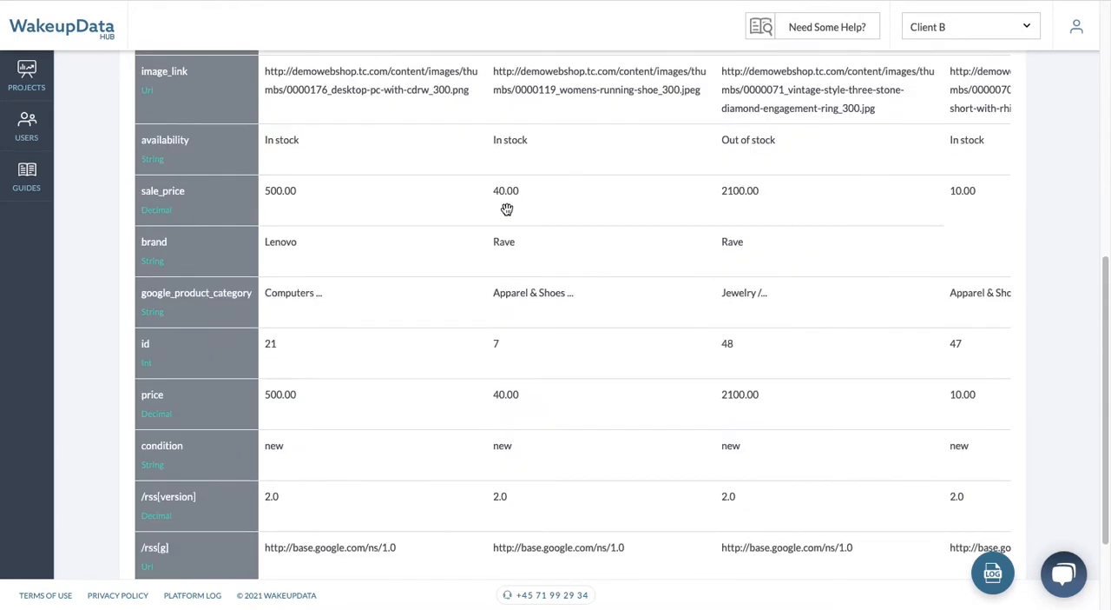
{"action": "scroll", "coordinate": [507, 208], "scroll_direction": "down", "scroll_amount": 3}
{"action": "scroll", "coordinate": [507, 209], "scroll_direction": "up", "scroll_amount": 7}
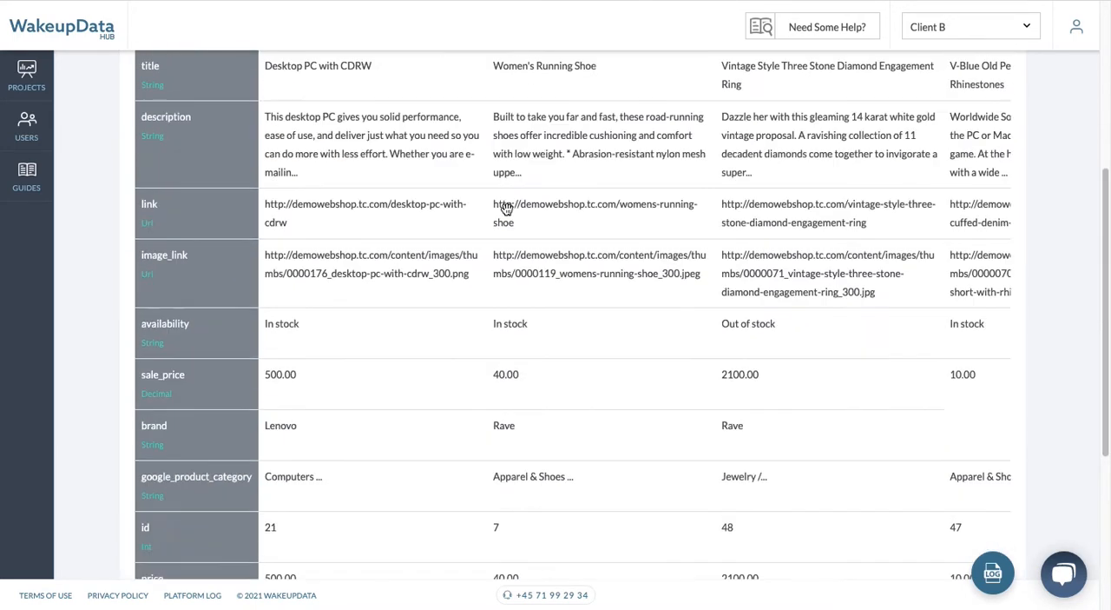
{"action": "scroll", "coordinate": [506, 209], "scroll_direction": "up", "scroll_amount": 2}
{"action": "scroll", "coordinate": [506, 210], "scroll_direction": "up", "scroll_amount": 4}
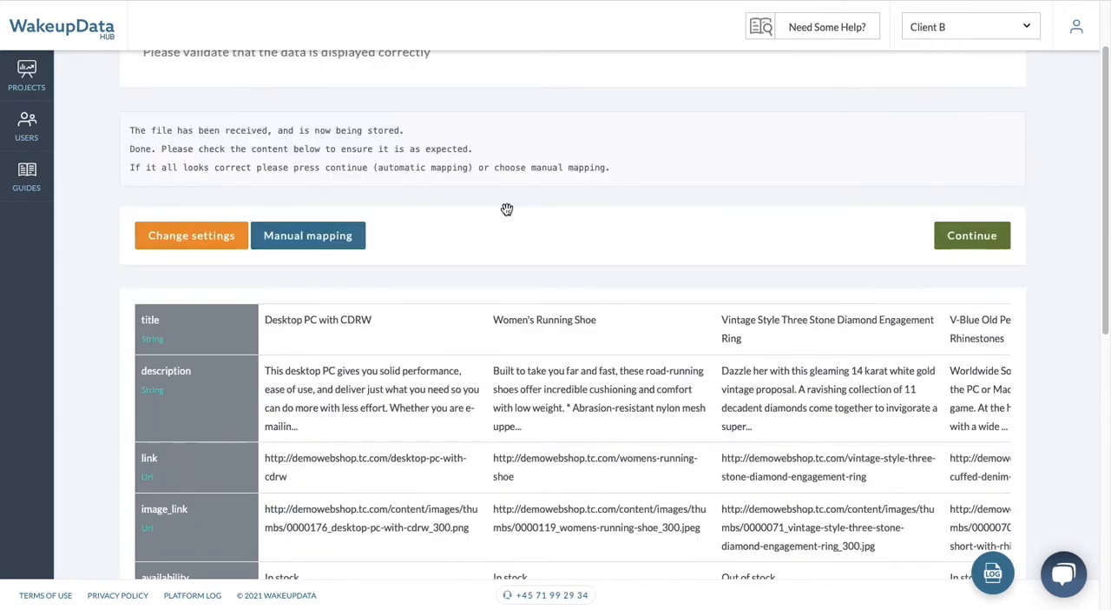
{"action": "scroll", "coordinate": [495, 230], "scroll_direction": "down", "scroll_amount": 3}
{"action": "scroll", "coordinate": [436, 294], "scroll_direction": "down", "scroll_amount": 7}
{"action": "scroll", "coordinate": [469, 226], "scroll_direction": "down", "scroll_amount": 3}
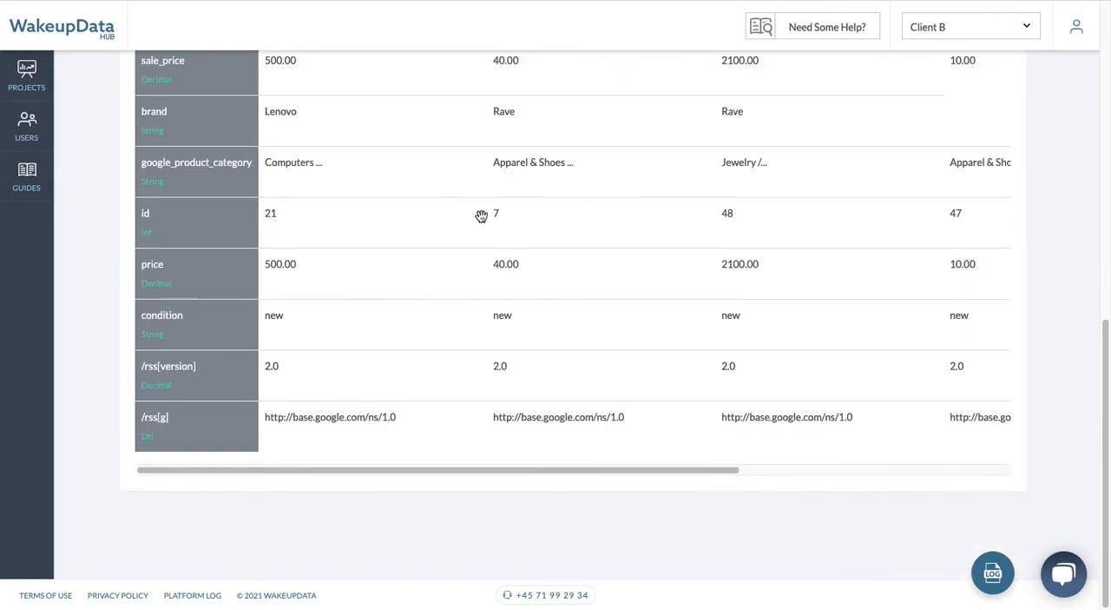
{"action": "scroll", "coordinate": [474, 303], "scroll_direction": "up", "scroll_amount": 9}
{"action": "scroll", "coordinate": [236, 220], "scroll_direction": "down", "scroll_amount": 1}
{"action": "scroll", "coordinate": [236, 220], "scroll_direction": "down", "scroll_amount": 5}
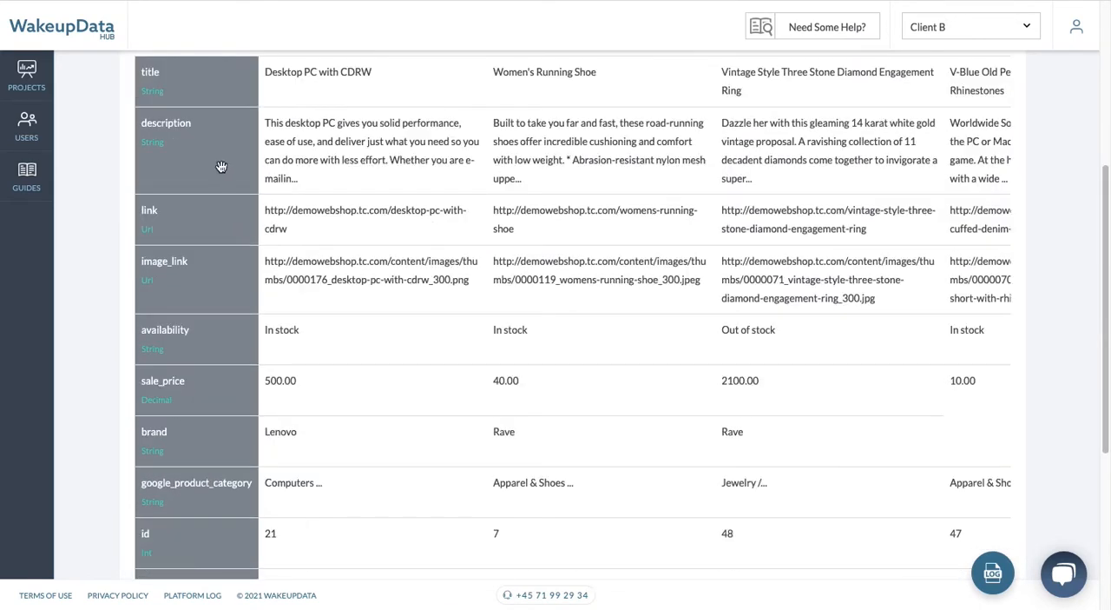
{"action": "scroll", "coordinate": [559, 214], "scroll_direction": "up", "scroll_amount": 10}
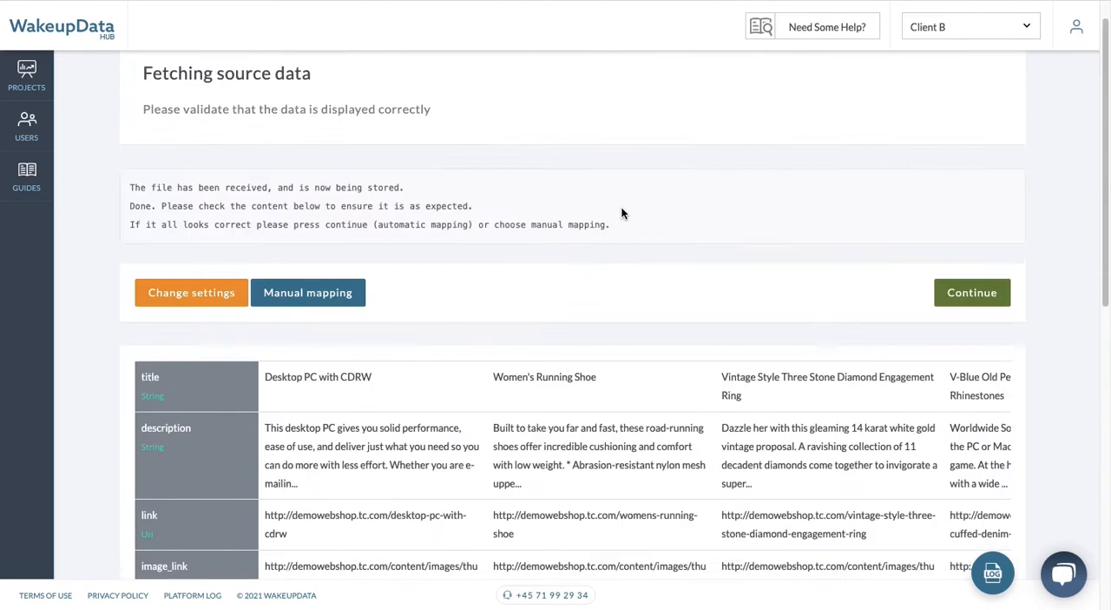
{"action": "scroll", "coordinate": [617, 217], "scroll_direction": "down", "scroll_amount": 2}
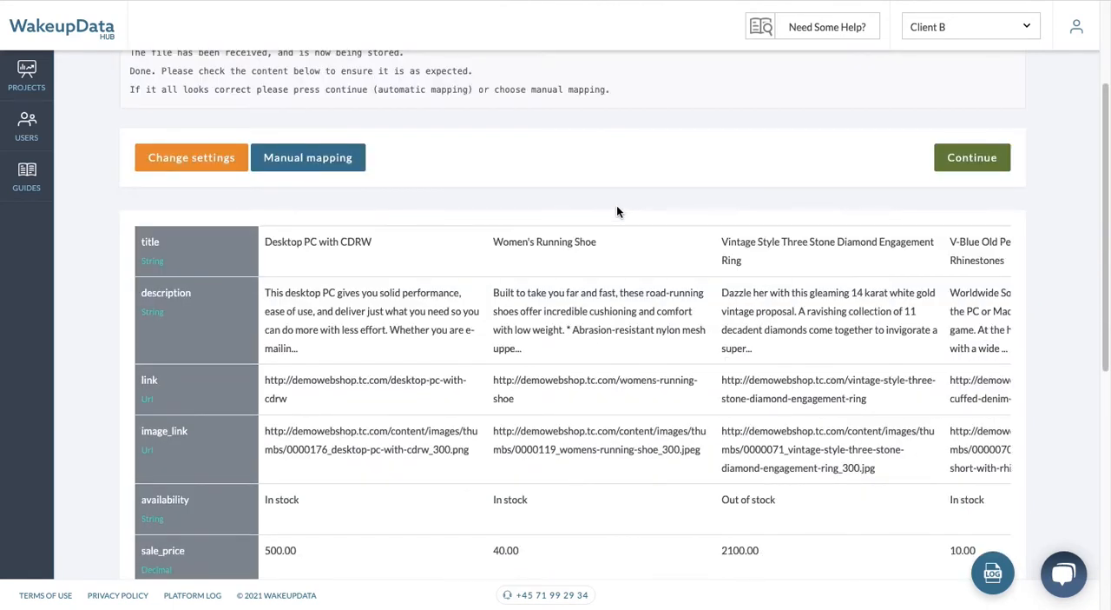
{"action": "scroll", "coordinate": [551, 267], "scroll_direction": "down", "scroll_amount": 1}
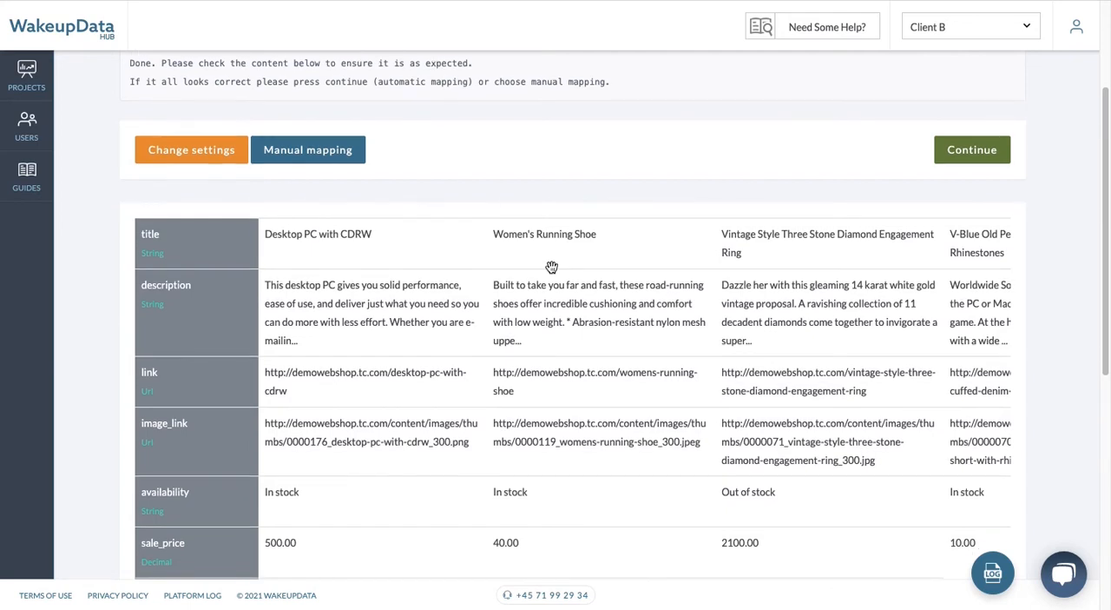
Step: Accept the automatic field mapping and finish the import setup with Id (number) as the unique identifier
{"action": "left_click", "coordinate": [983, 156]}
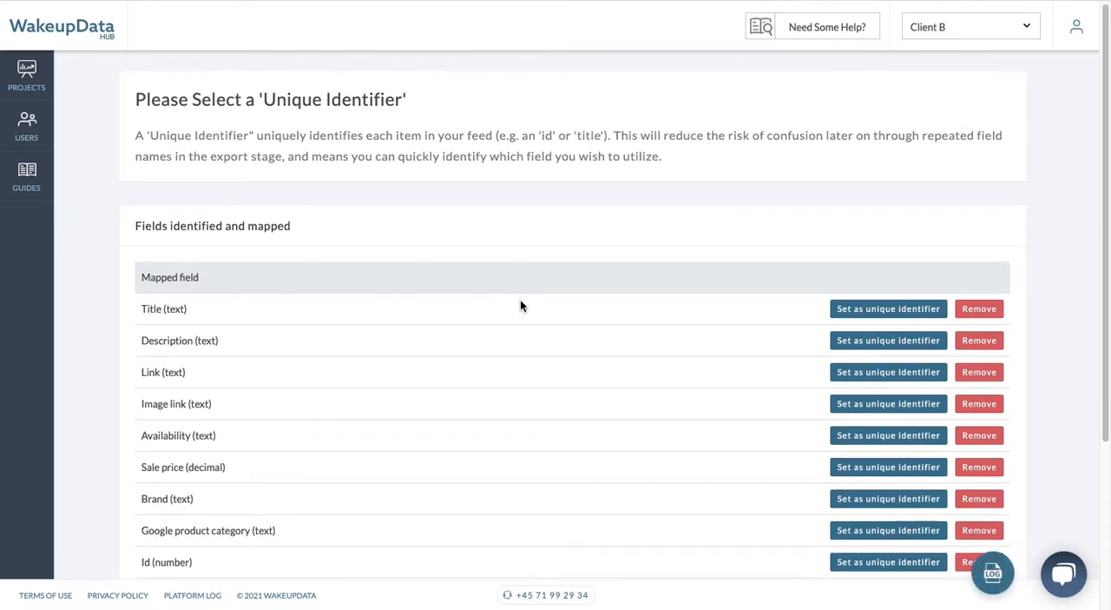
{"action": "scroll", "coordinate": [520, 298], "scroll_direction": "down", "scroll_amount": 3}
{"action": "scroll", "coordinate": [520, 299], "scroll_direction": "up", "scroll_amount": 1}
{"action": "scroll", "coordinate": [521, 302], "scroll_direction": "up", "scroll_amount": 2}
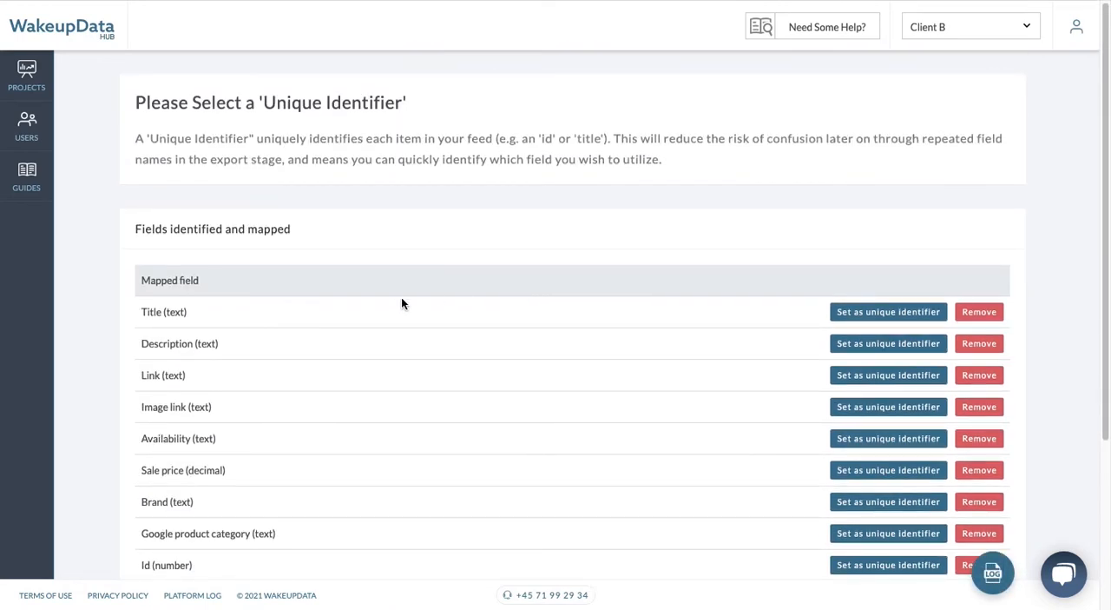
{"action": "scroll", "coordinate": [251, 233], "scroll_direction": "down", "scroll_amount": 3}
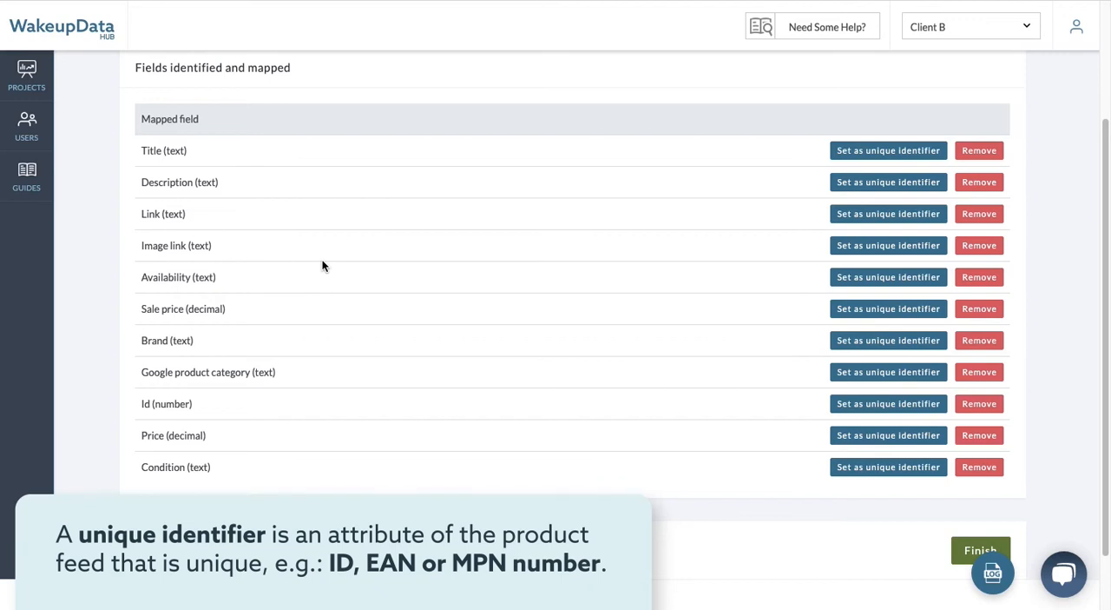
{"action": "scroll", "coordinate": [752, 262], "scroll_direction": "up", "scroll_amount": 1}
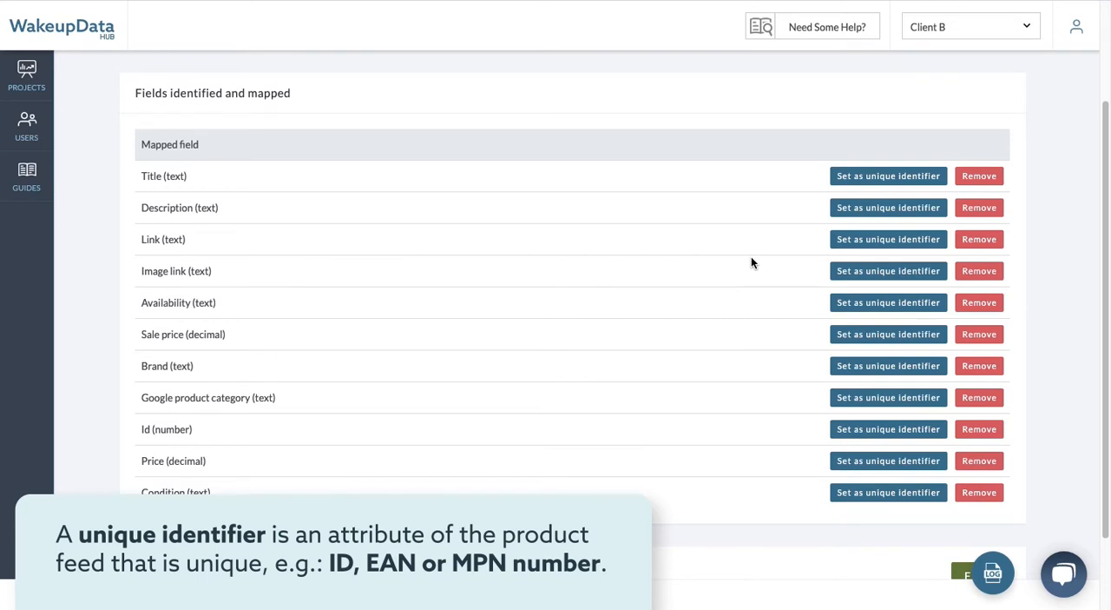
{"action": "left_click", "coordinate": [854, 434]}
{"action": "scroll", "coordinate": [825, 430], "scroll_direction": "down", "scroll_amount": 1}
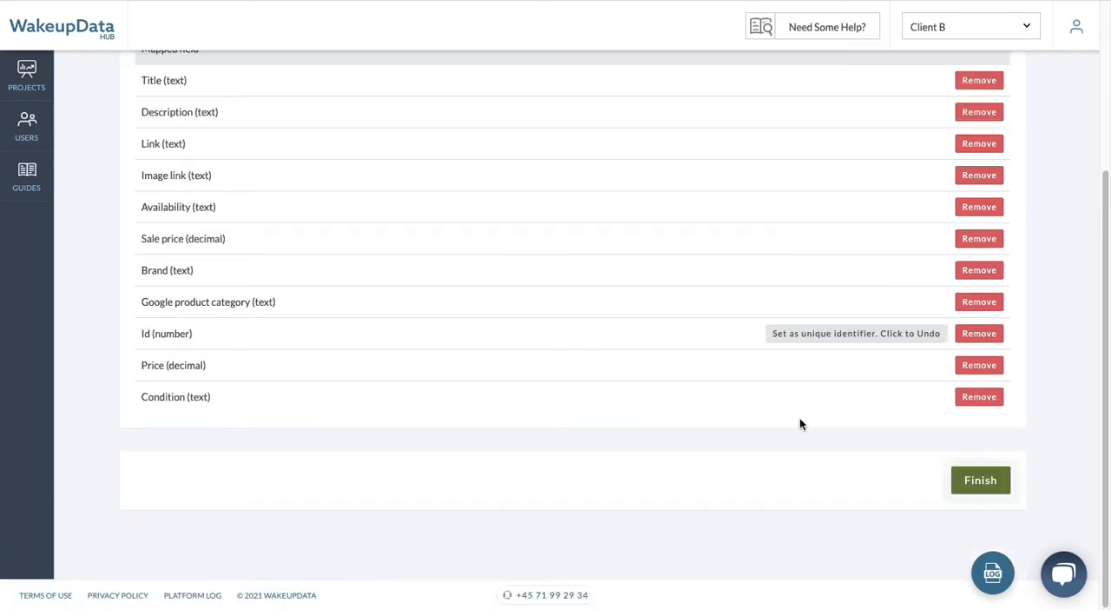
{"action": "left_click", "coordinate": [982, 481]}
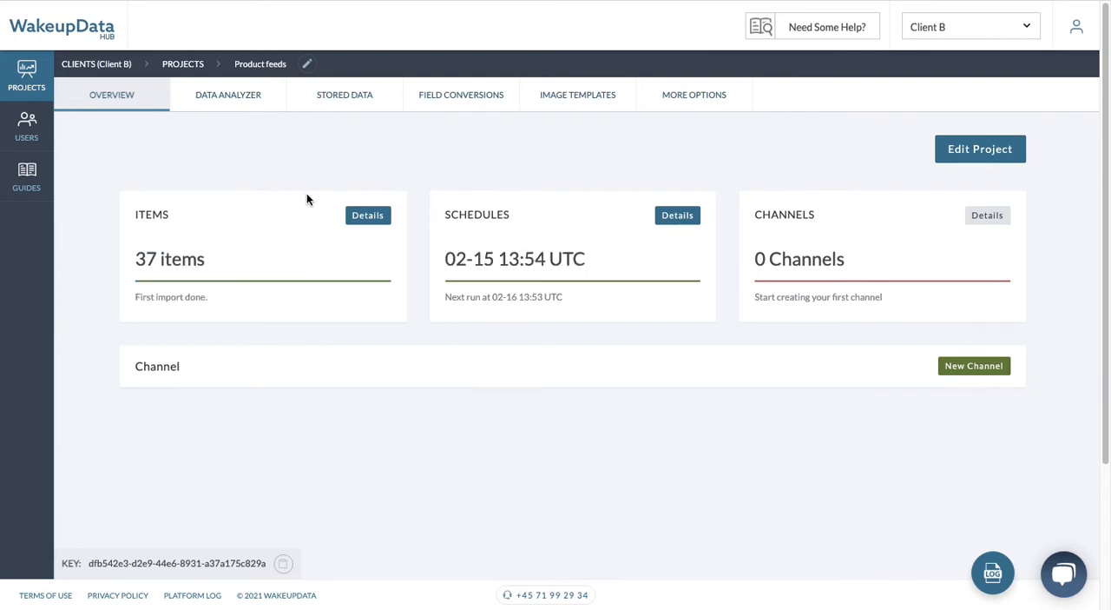
Step: Examine the details of the project's imported items on the overview
{"action": "scroll", "coordinate": [269, 240], "scroll_direction": "down", "scroll_amount": 1}
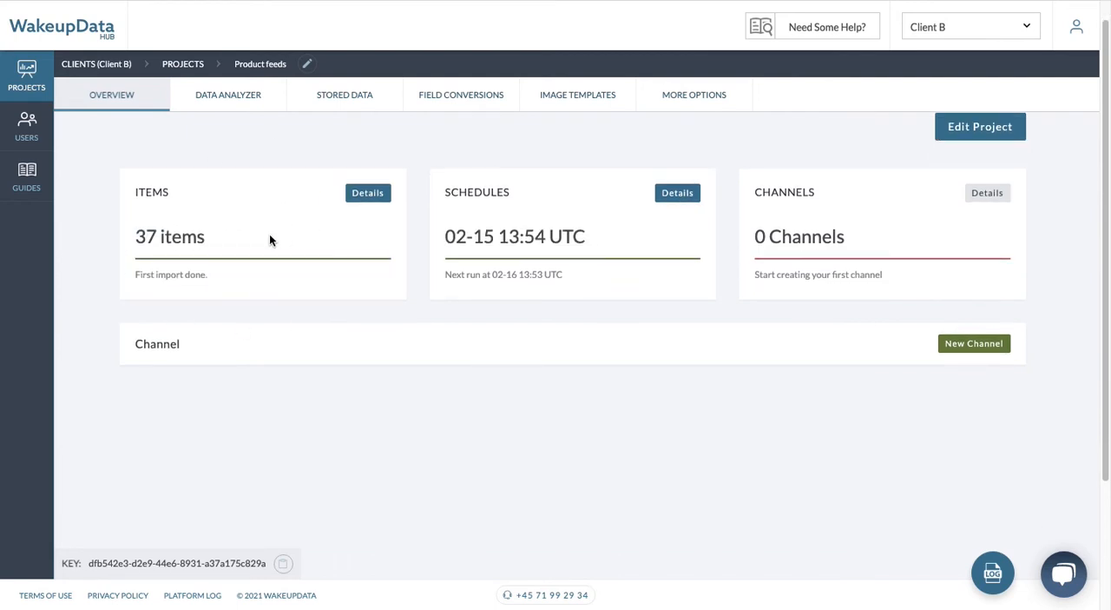
{"action": "scroll", "coordinate": [269, 239], "scroll_direction": "up", "scroll_amount": 1}
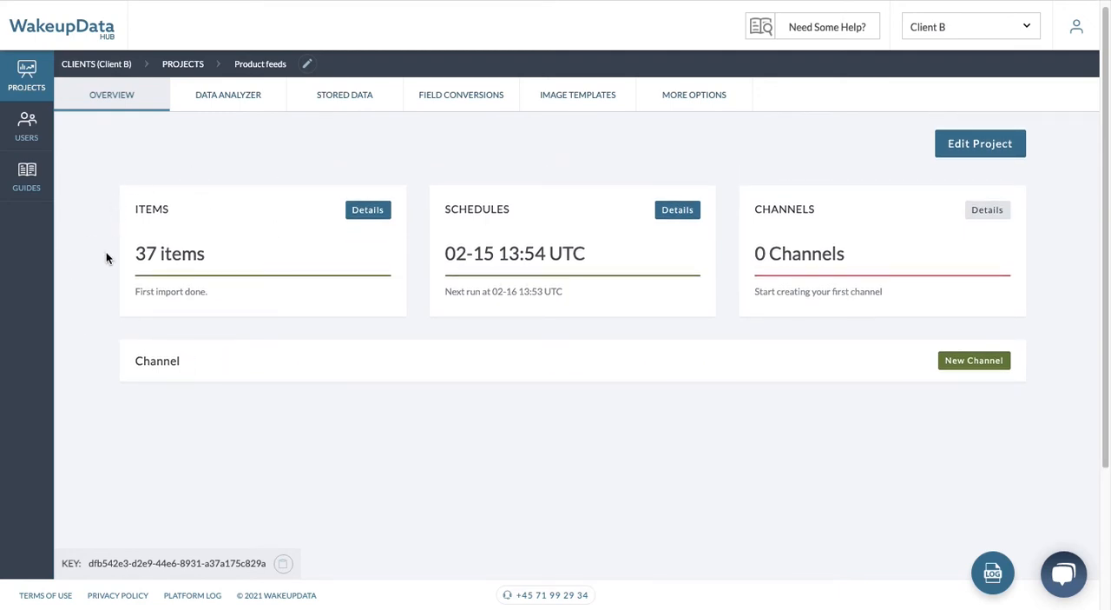
{"action": "left_click", "coordinate": [371, 214]}
{"action": "scroll", "coordinate": [338, 248], "scroll_direction": "down", "scroll_amount": 3}
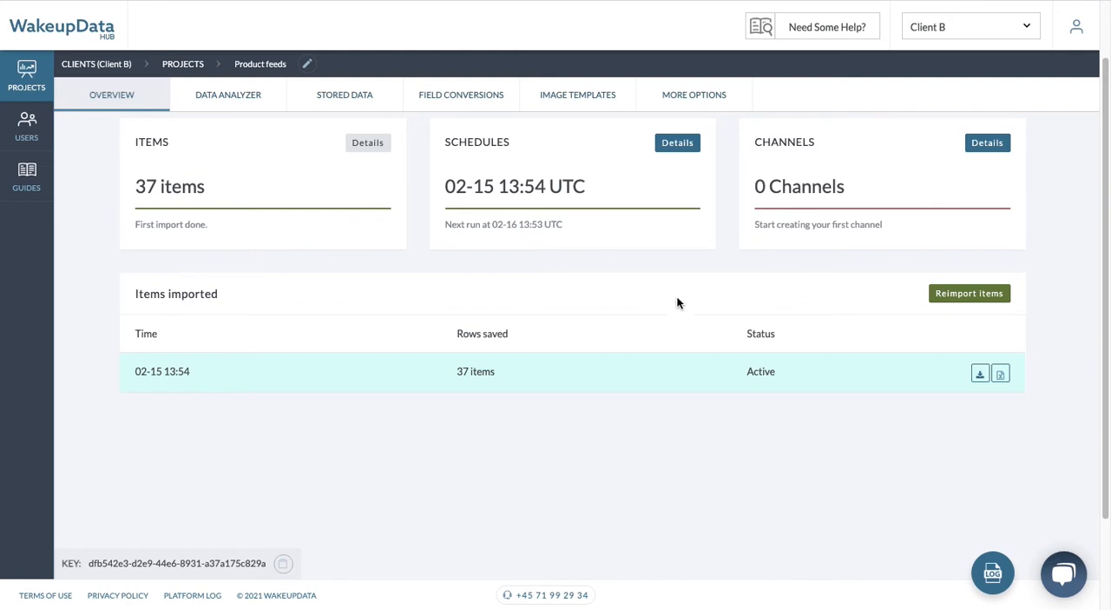
{"action": "scroll", "coordinate": [660, 308], "scroll_direction": "up", "scroll_amount": 1}
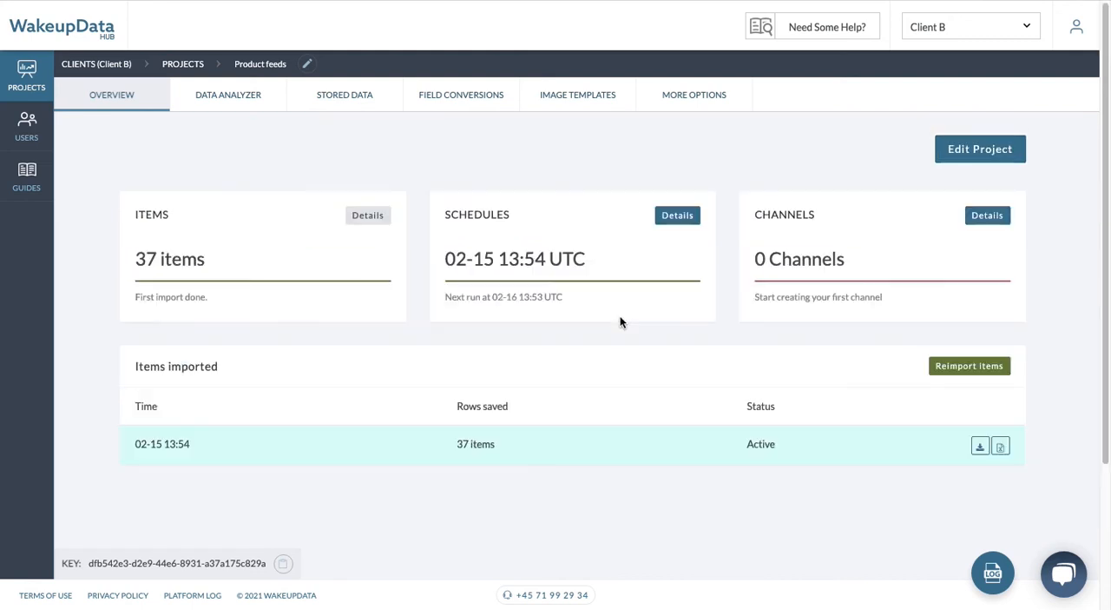
Step: In the project's schedule details, edit the daily import schedule to run at 05:00 in time zone UTC +2
{"action": "left_click", "coordinate": [678, 216]}
{"action": "scroll", "coordinate": [662, 261], "scroll_direction": "down", "scroll_amount": 2}
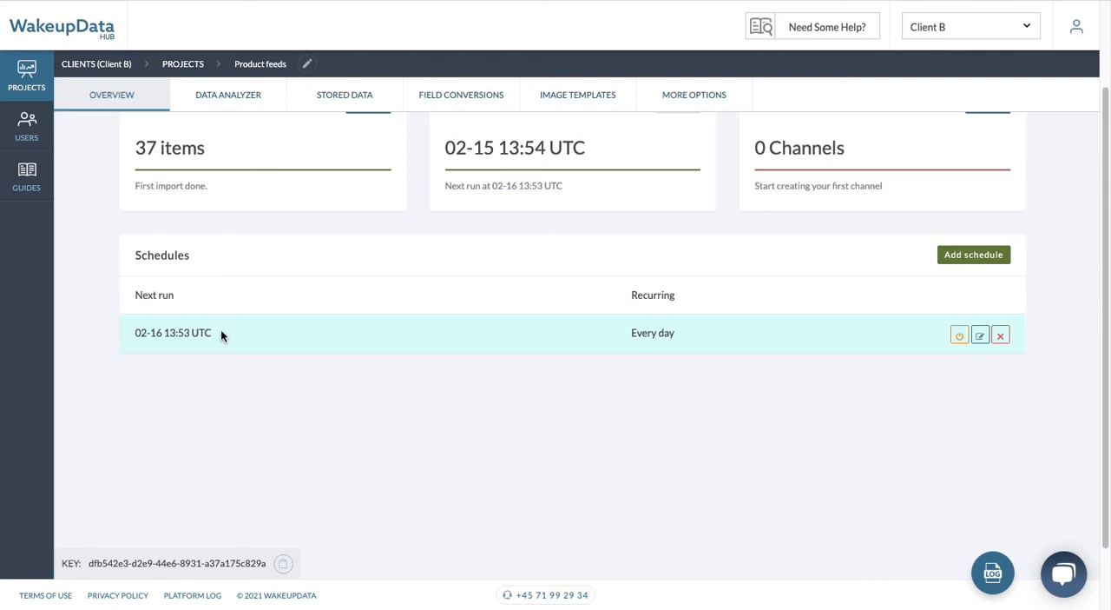
{"action": "scroll", "coordinate": [221, 329], "scroll_direction": "up", "scroll_amount": 2}
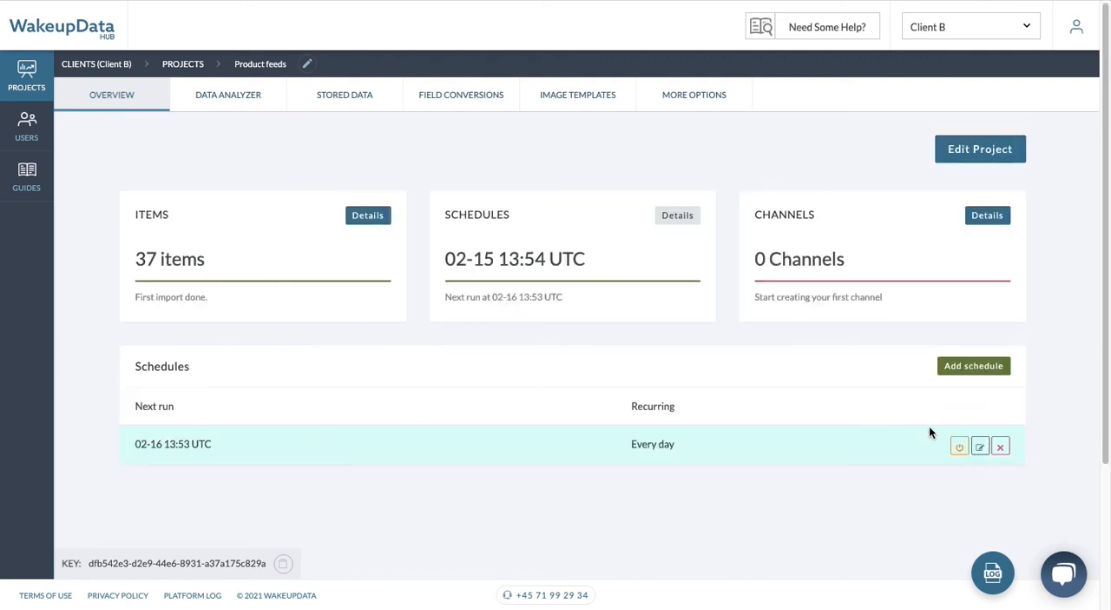
{"action": "left_click", "coordinate": [981, 447]}
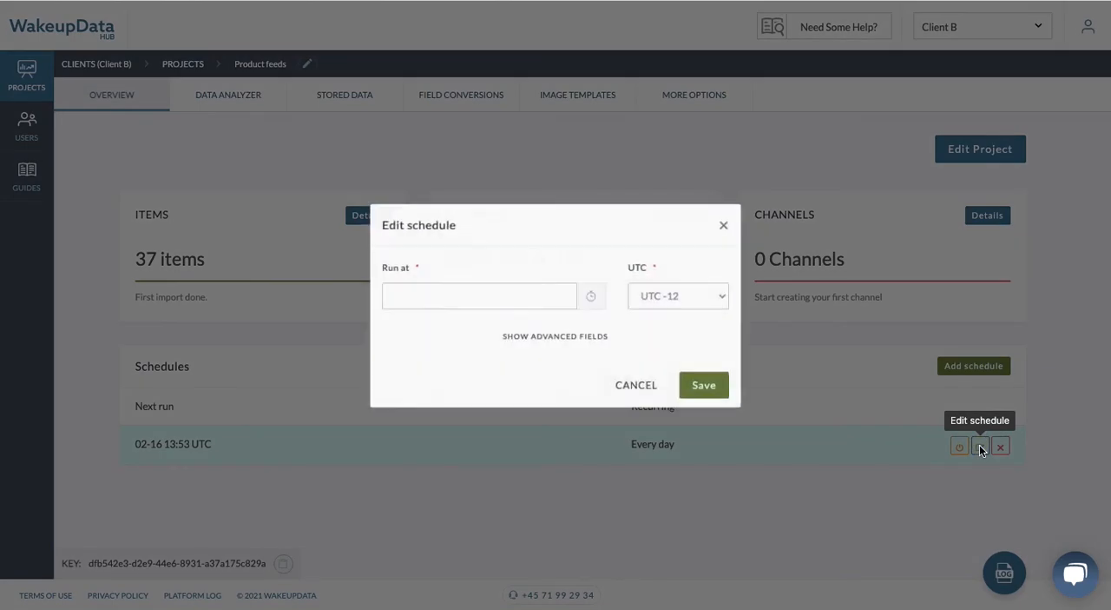
{"action": "left_click", "coordinate": [497, 302]}
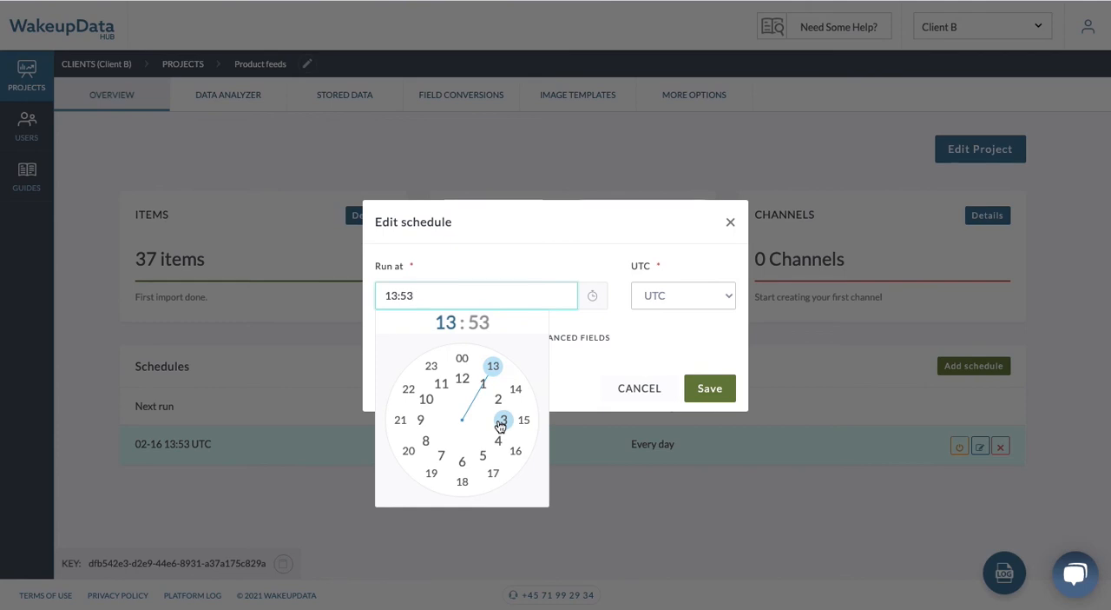
{"action": "left_click", "coordinate": [483, 459]}
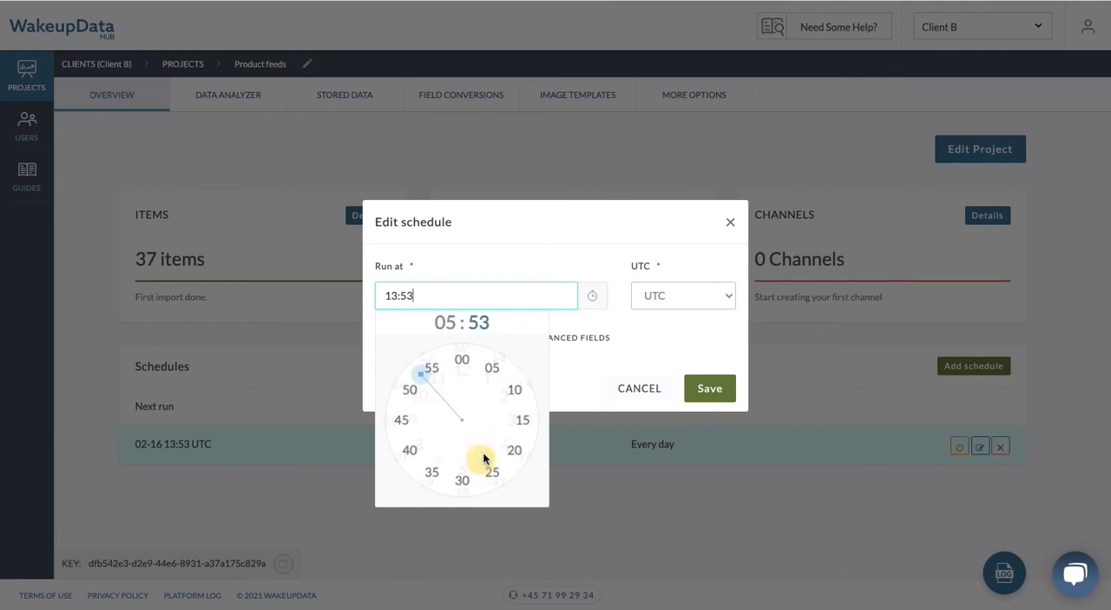
{"action": "left_click", "coordinate": [461, 357]}
{"action": "left_click", "coordinate": [701, 296]}
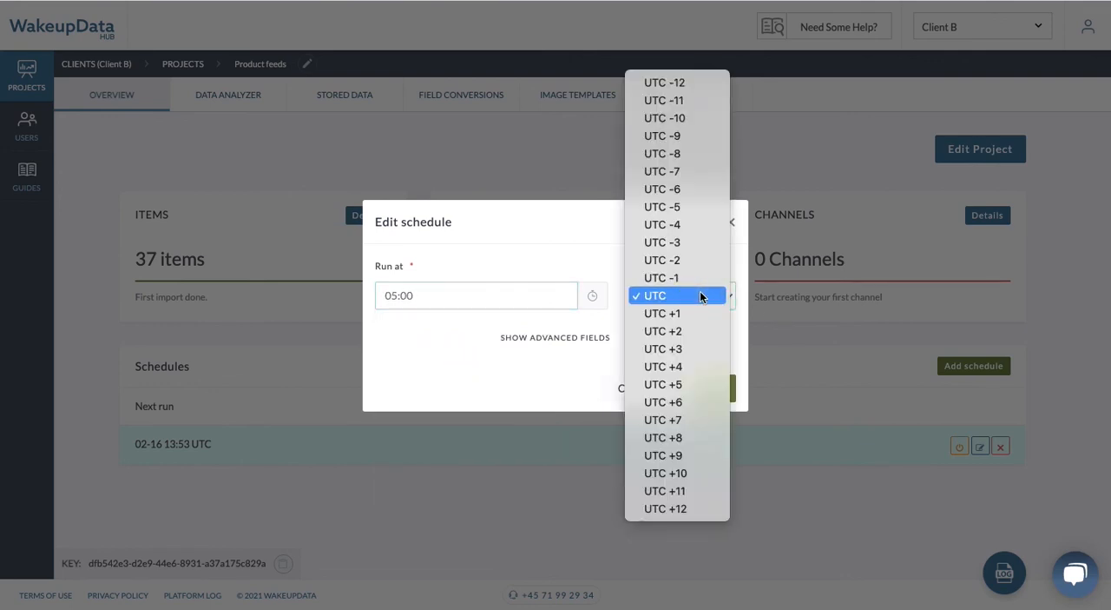
{"action": "left_click", "coordinate": [695, 330]}
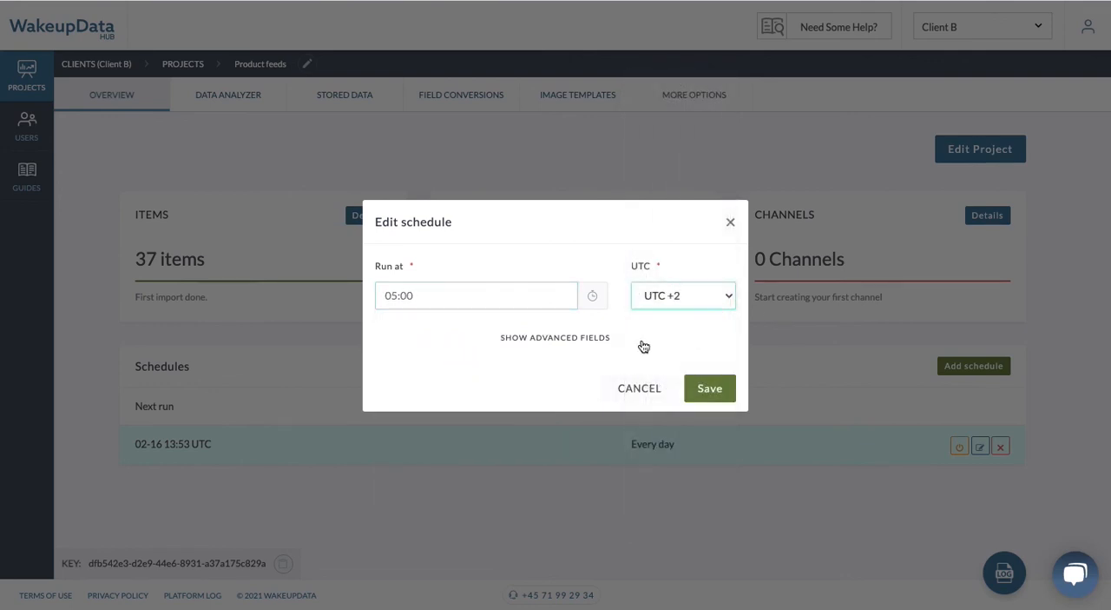
Step: Give the schedule a start date of 02/17/2021 and an end date of 02/28/2022 in the advanced fields, and save it
{"action": "left_click", "coordinate": [608, 339]}
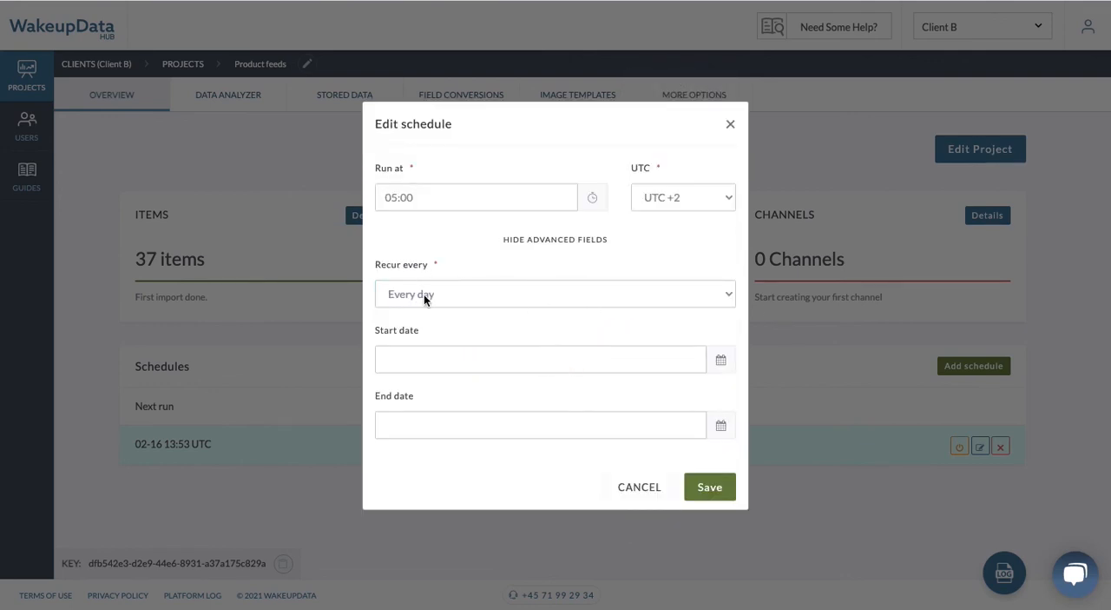
{"action": "left_click", "coordinate": [610, 365]}
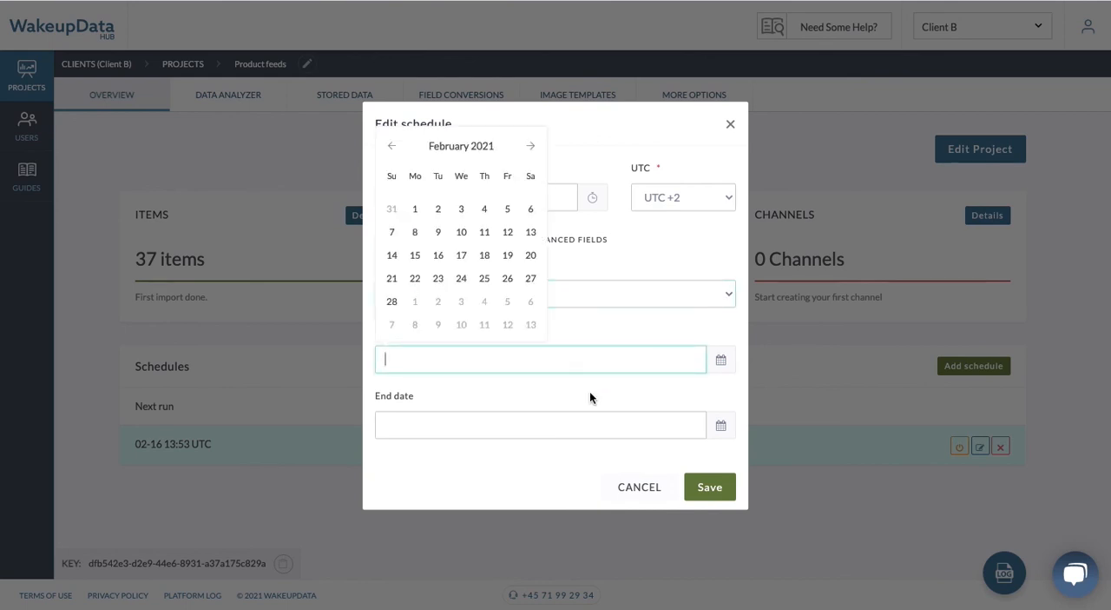
{"action": "left_click", "coordinate": [461, 257]}
{"action": "left_click", "coordinate": [434, 425]}
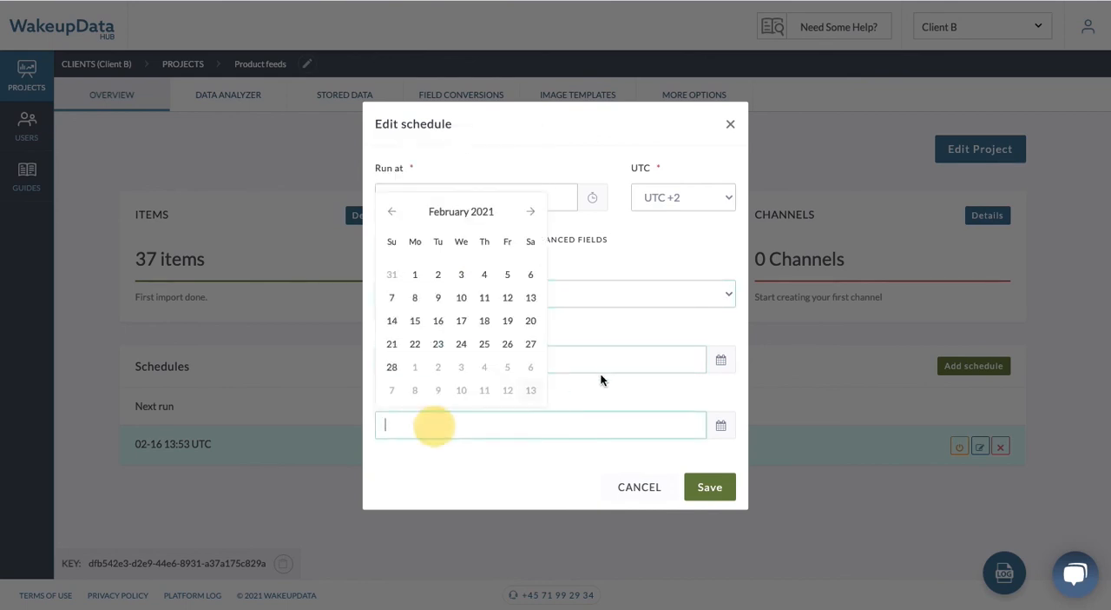
{"action": "left_click", "coordinate": [415, 366]}
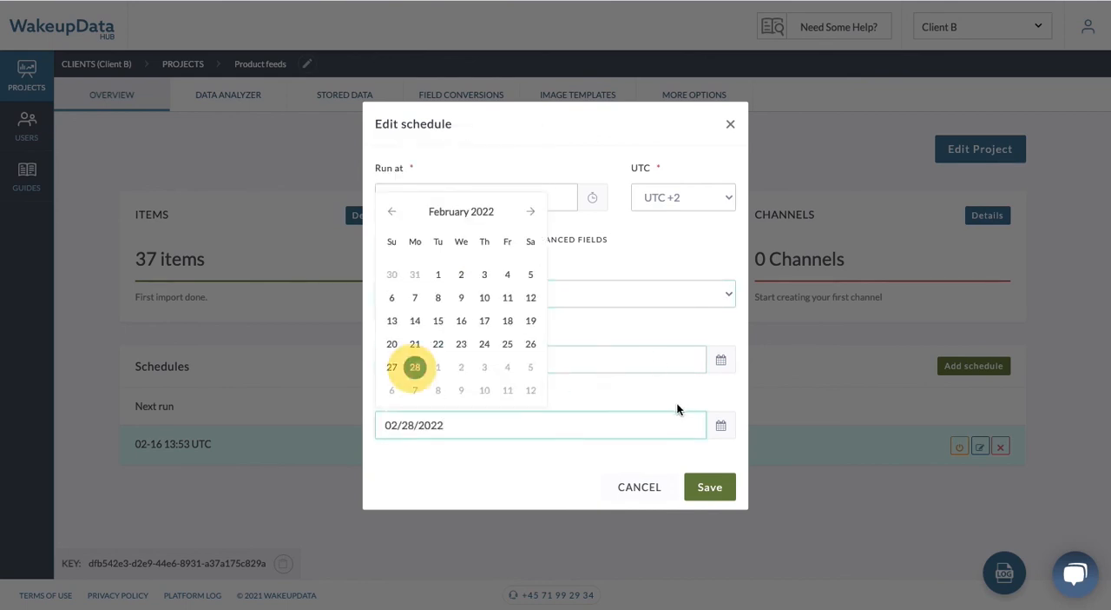
{"action": "left_click", "coordinate": [676, 395]}
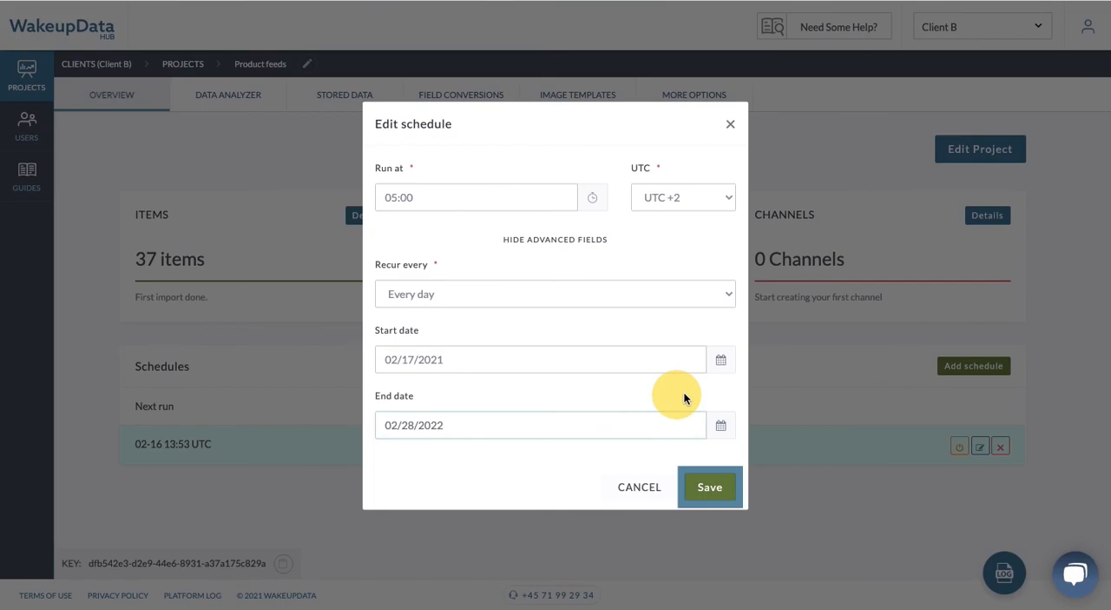
{"action": "left_click", "coordinate": [695, 485]}
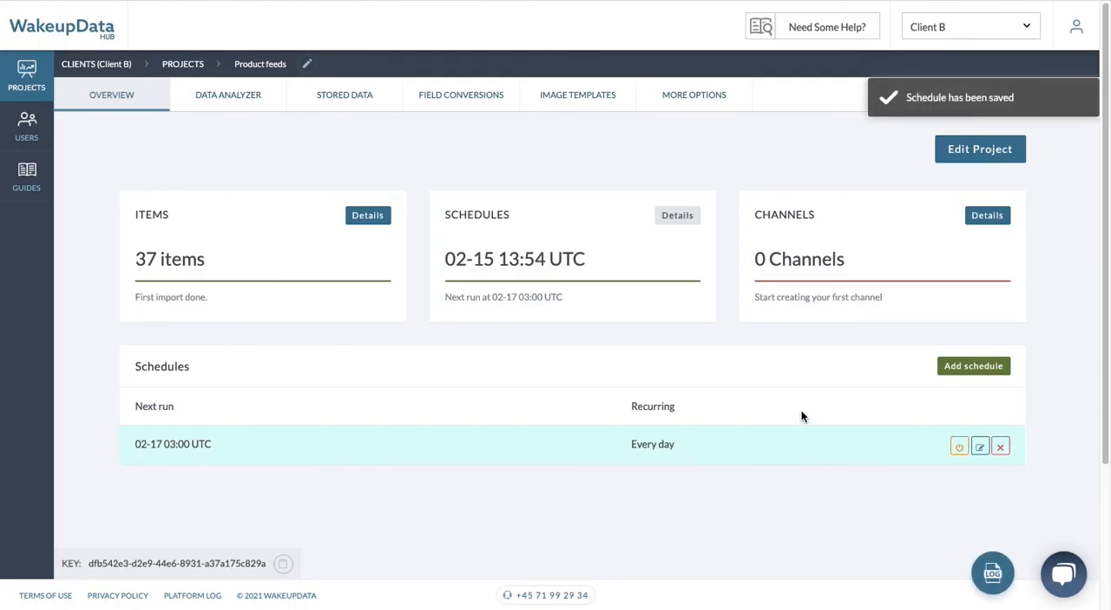